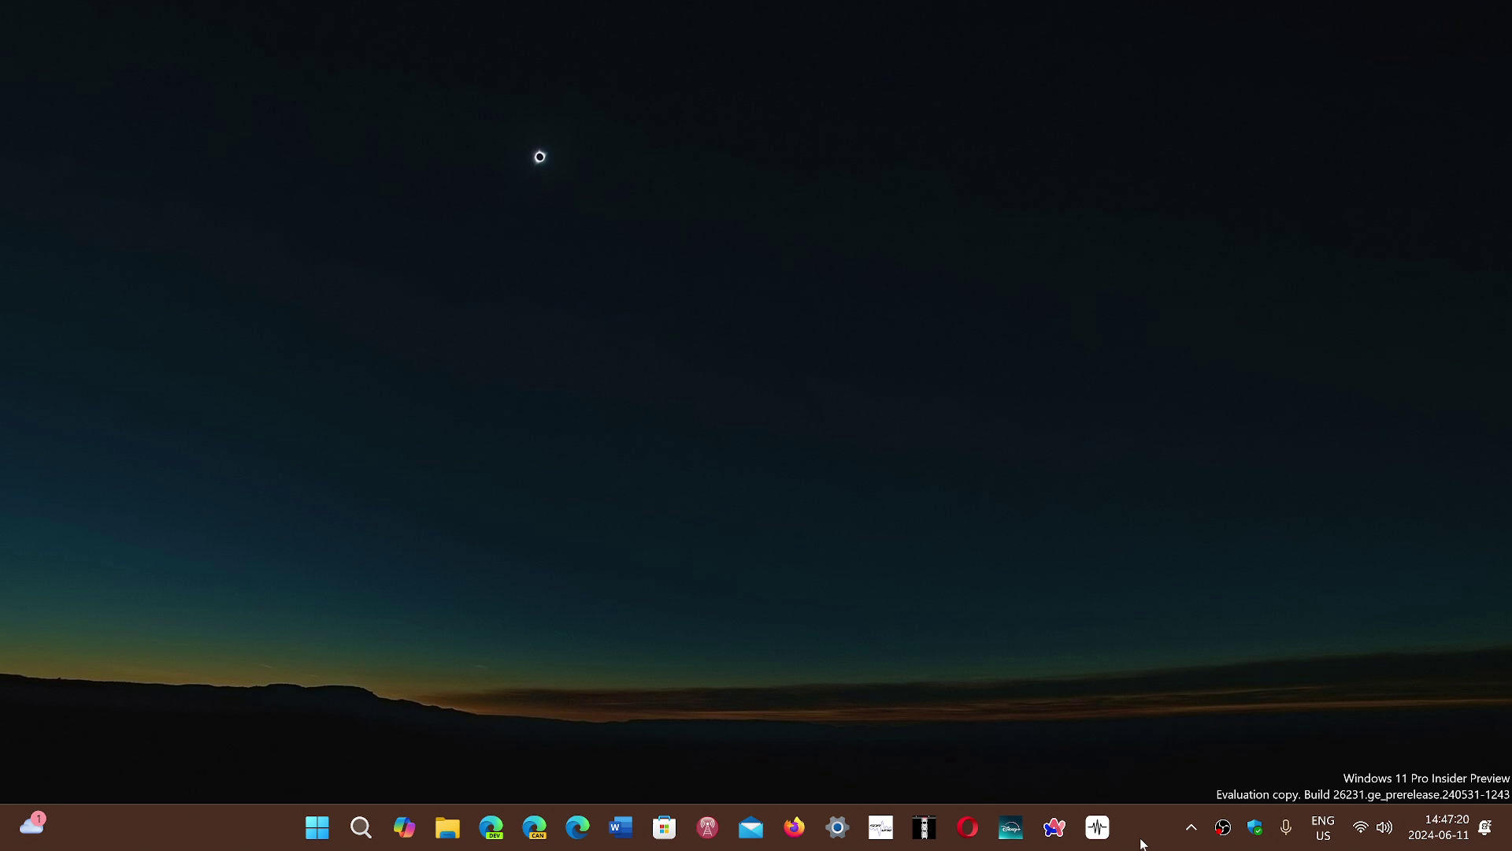
Launch Settings from Start and go to the Windows Update page showing 'You're up to date'
{"action": "left_click", "coordinate": [317, 829]}
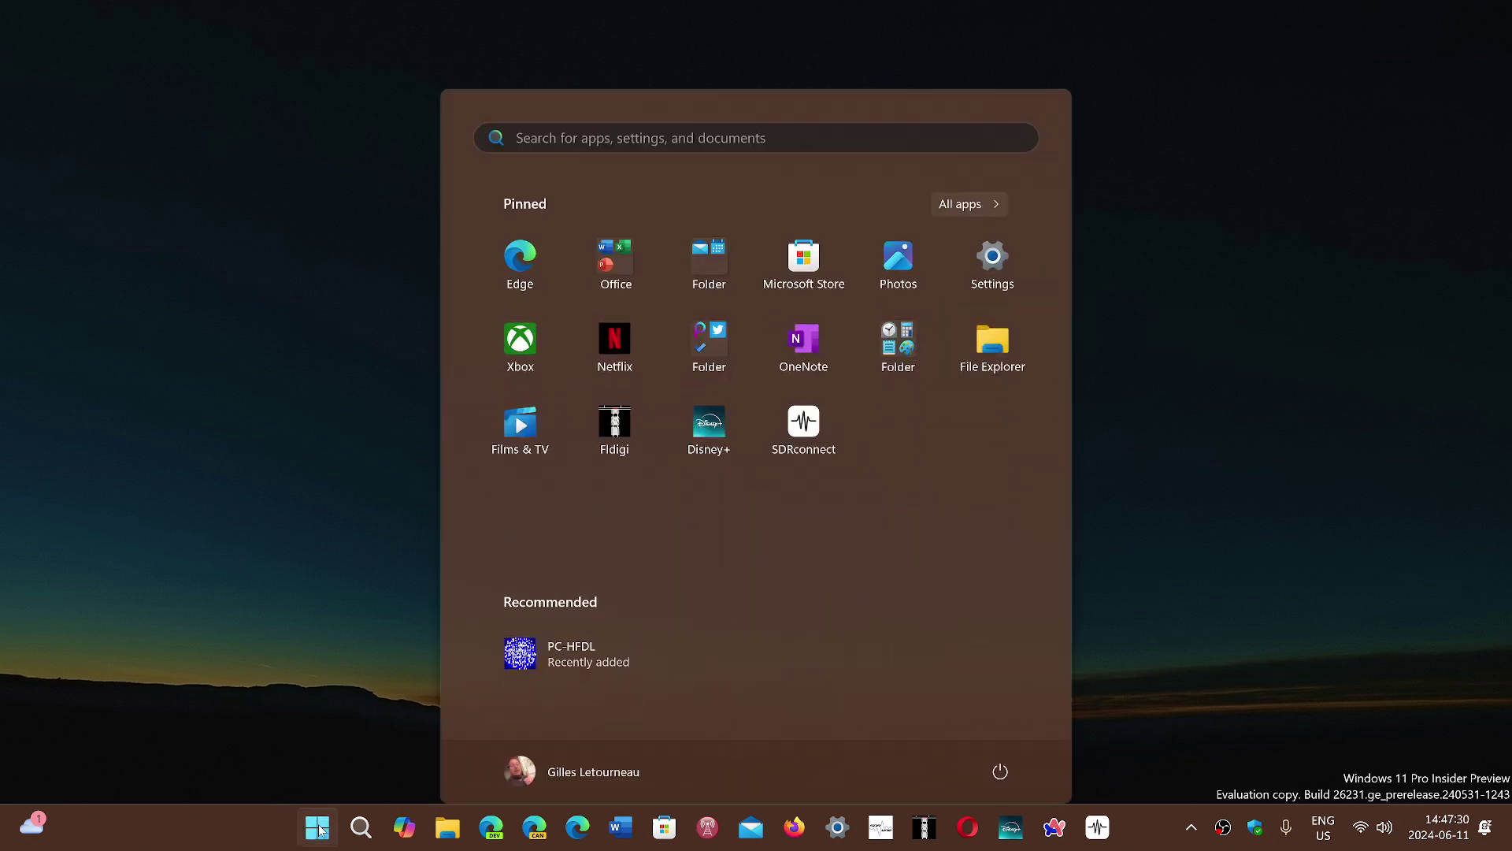
{"action": "left_click", "coordinate": [993, 251]}
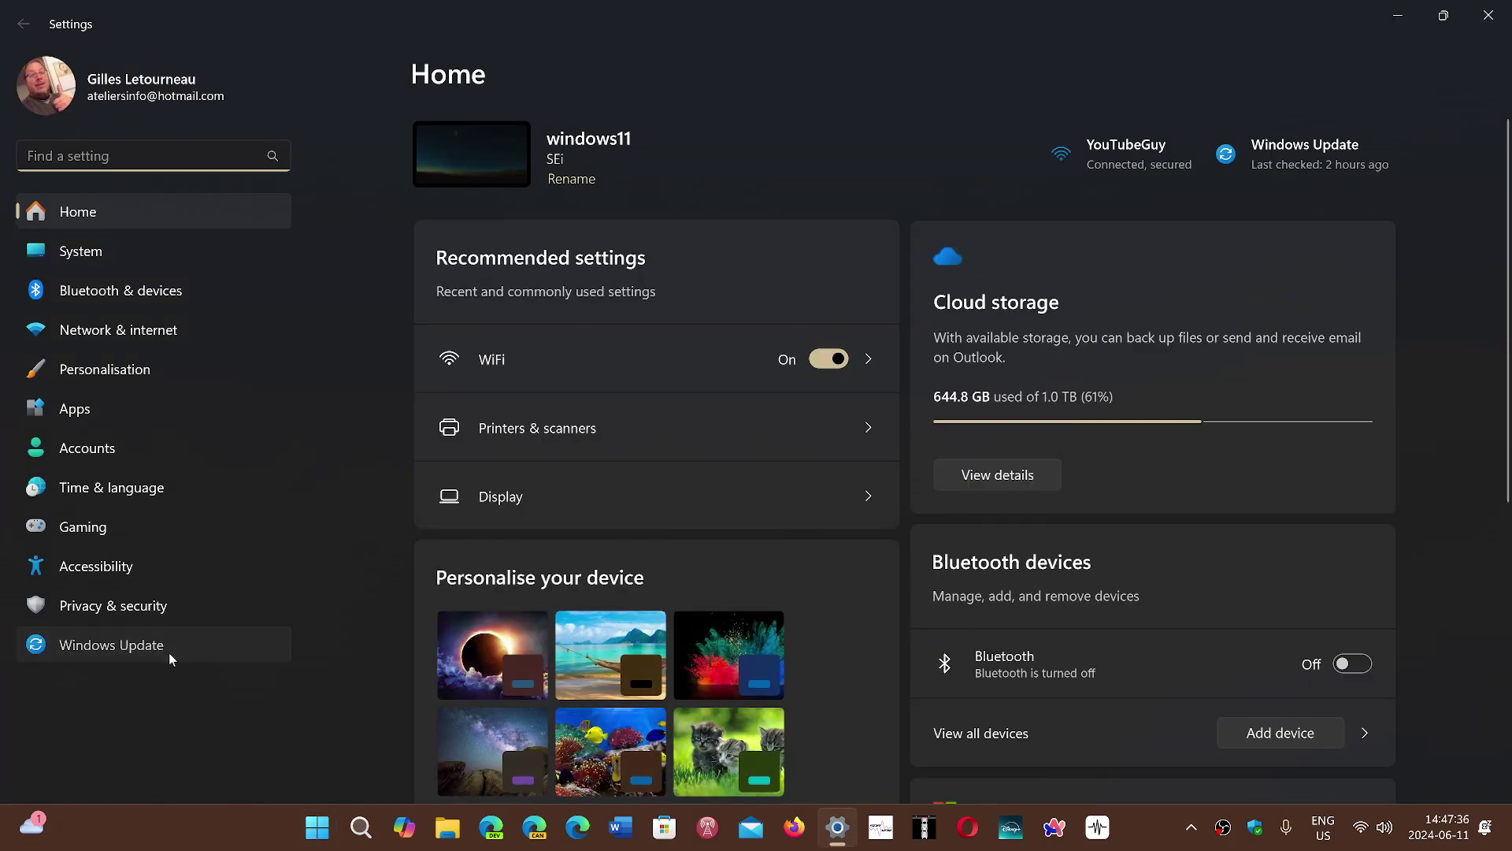
{"action": "left_click", "coordinate": [169, 653]}
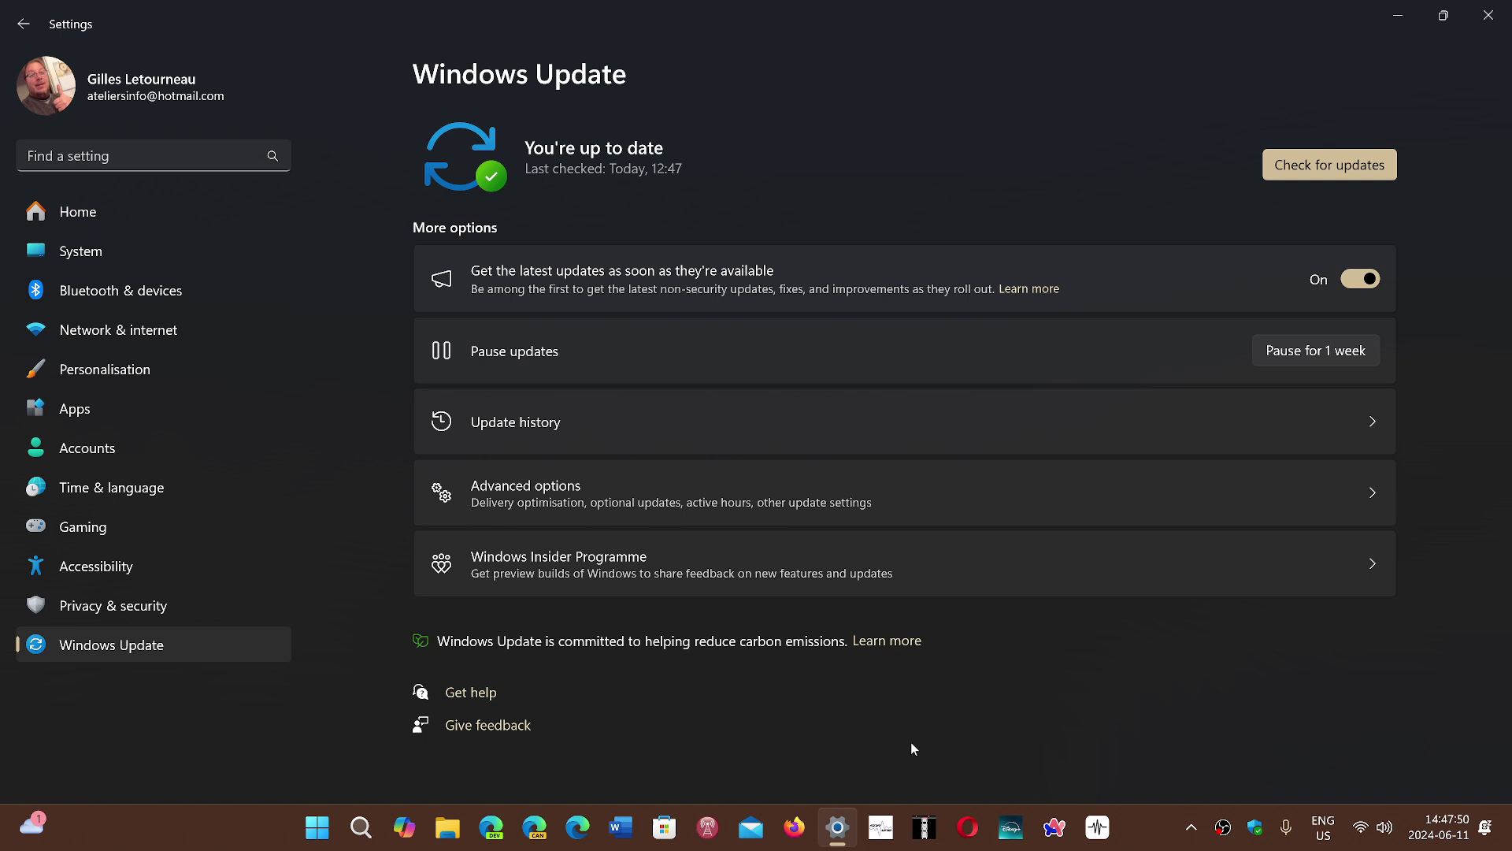
Close the Settings window to return to the desktop
{"action": "left_click", "coordinate": [1500, 17]}
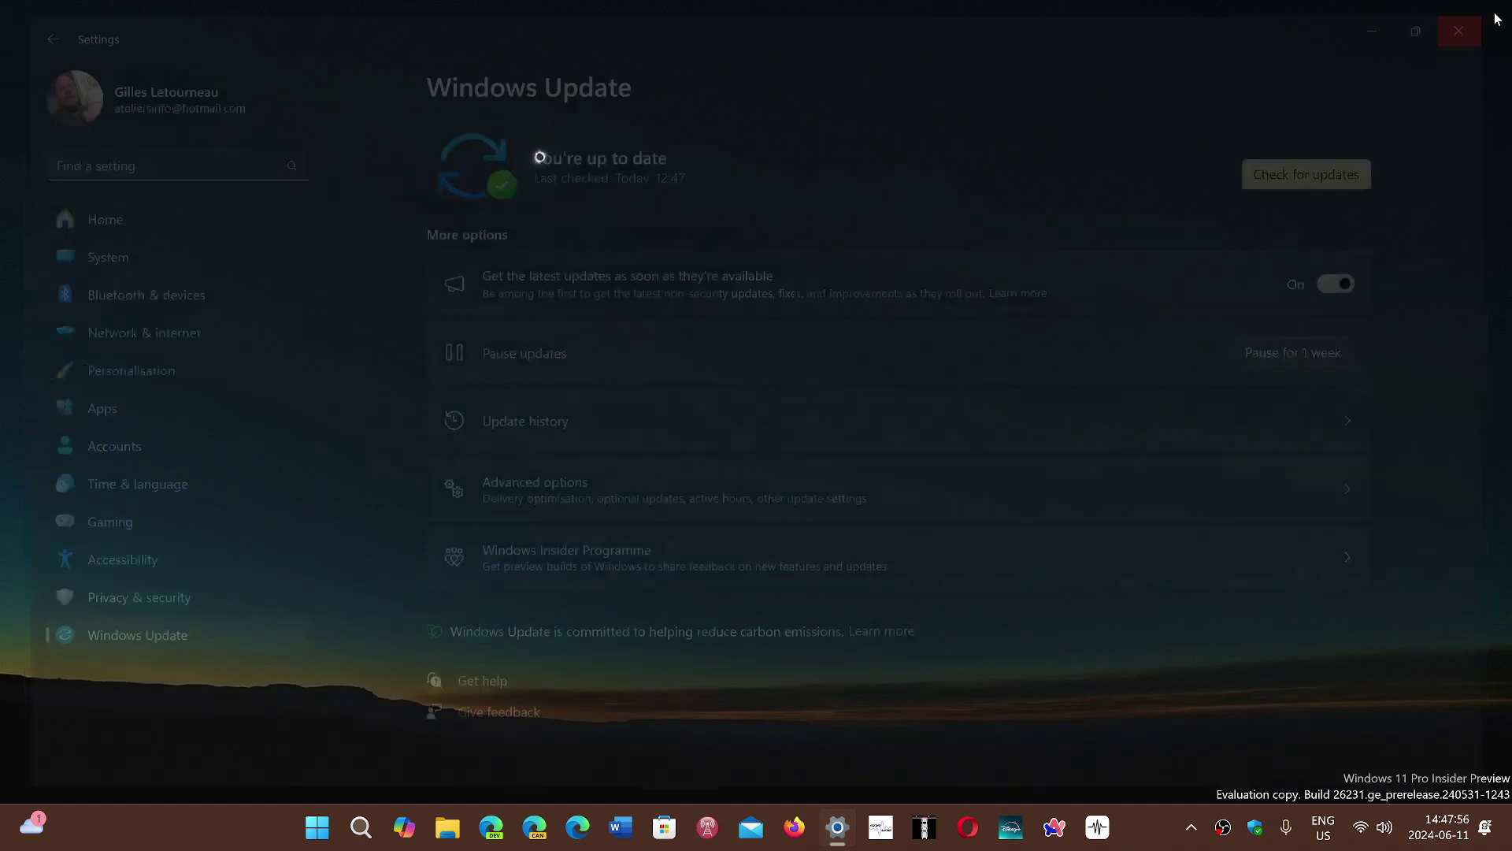